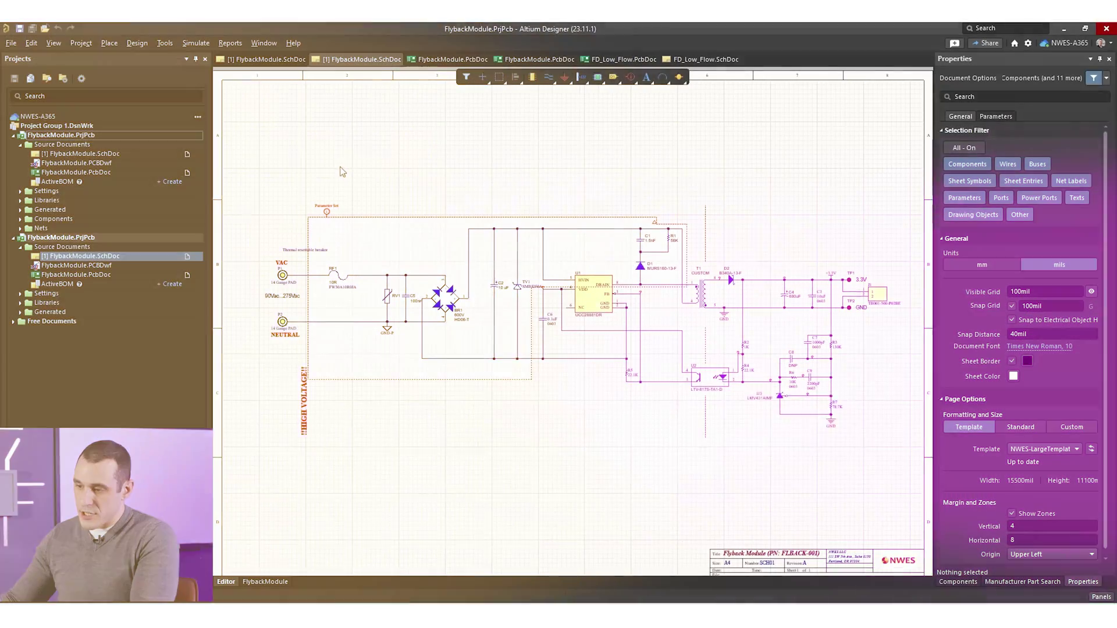
ctrl+scroll(342, 172, up, 2)
ctrl+scroll(335, 205, up, 2)
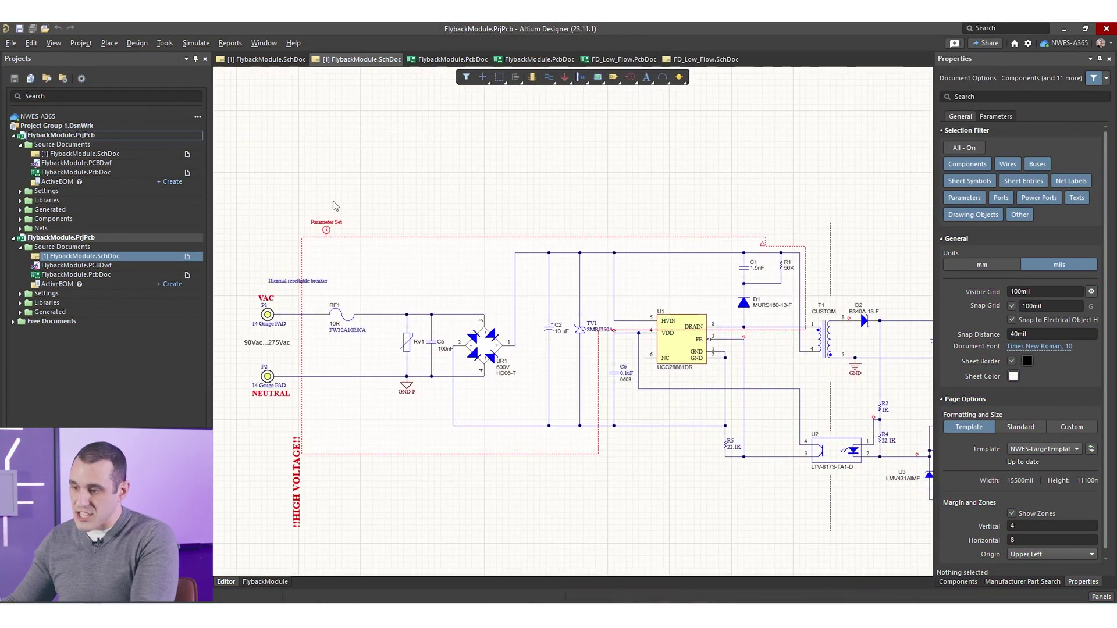
ctrl+scroll(335, 206, up, 3)
right_drag(407, 399, 514, 324)
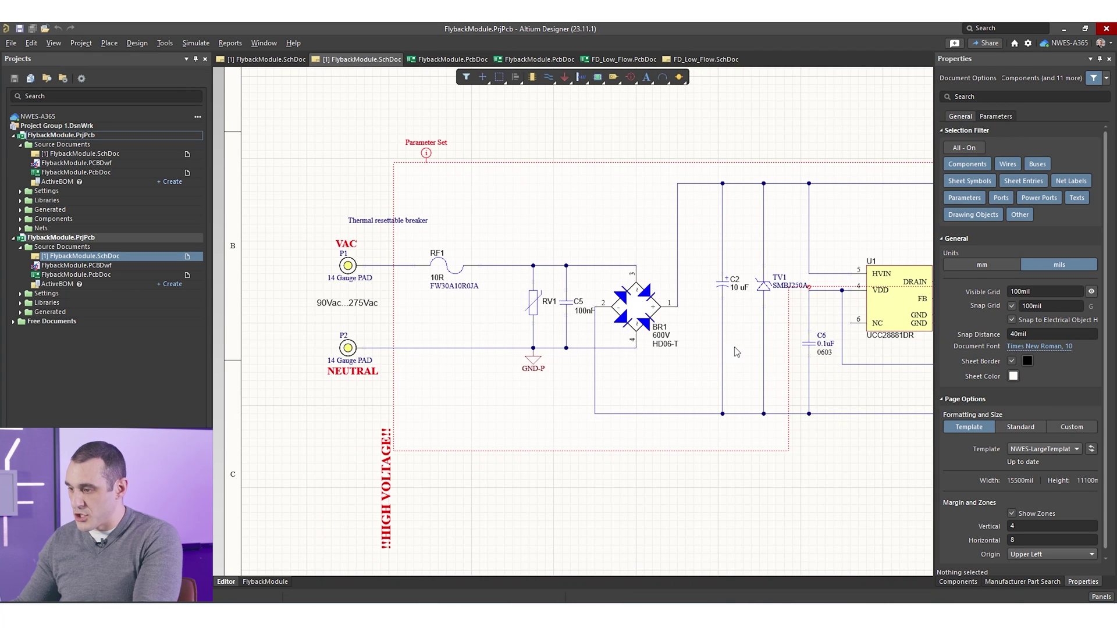
right_drag(769, 377, 227, 382)
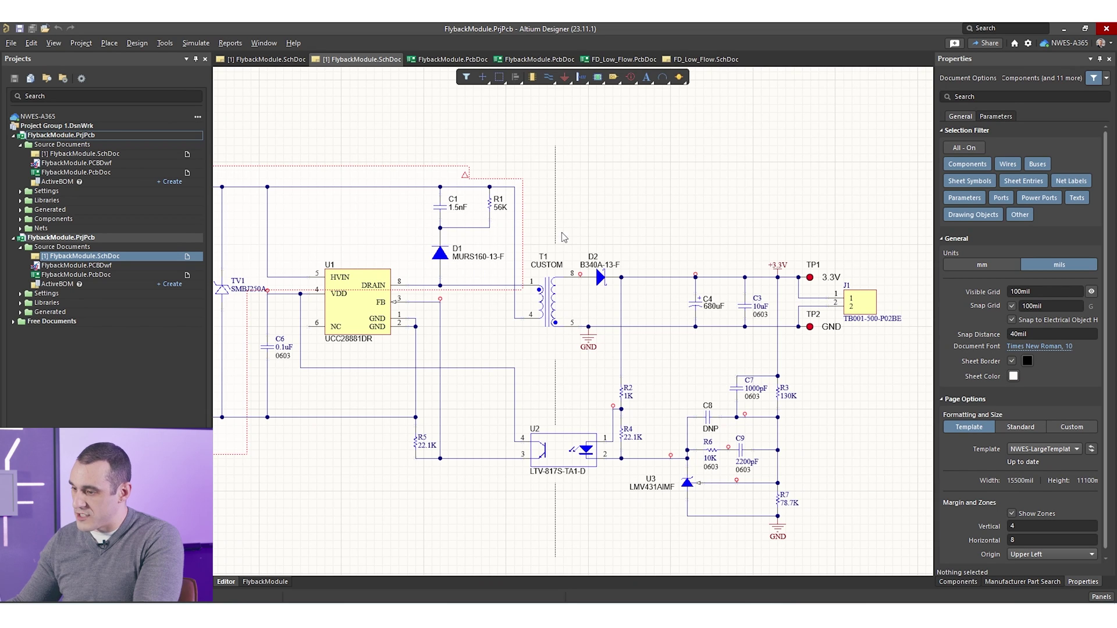
right_drag(635, 363, 436, 264)
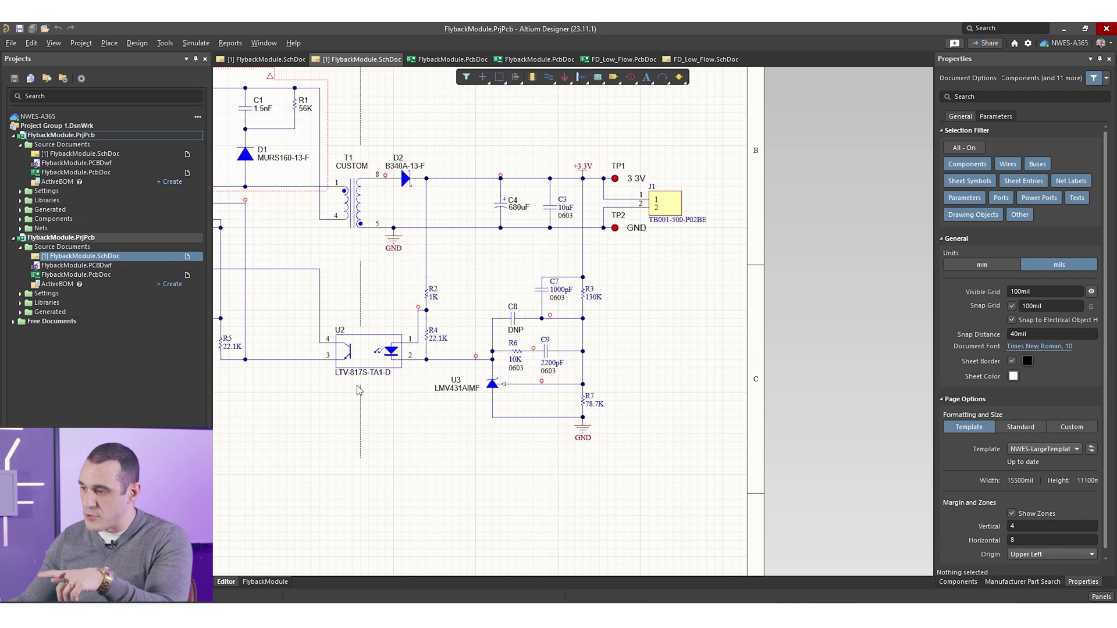
key(ctrl+Page_Down)
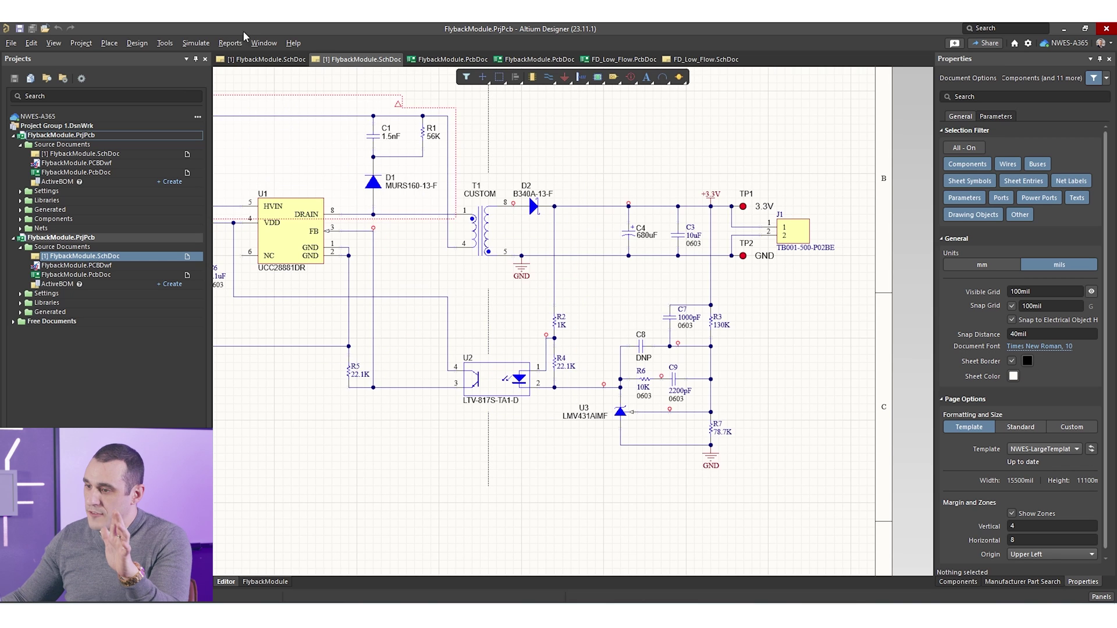
Switch to the revised FlybackModule.SchDoc and zoom into the VAC, NEUTRAL and EARTH input area.
click(263, 58)
right_drag(310, 144, 372, 175)
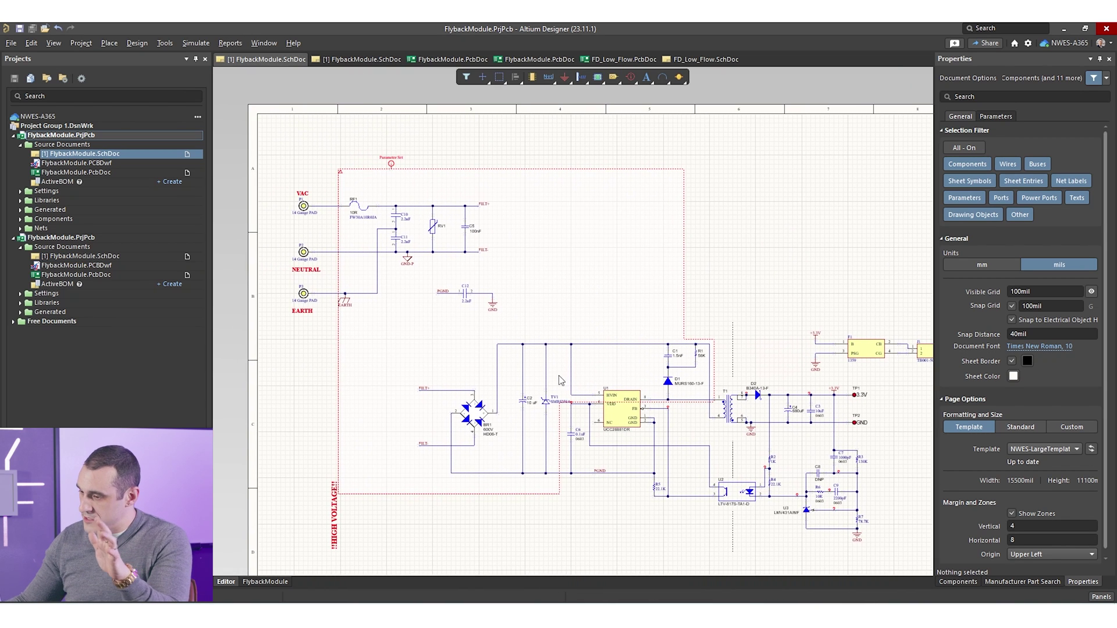
right_drag(564, 388, 532, 378)
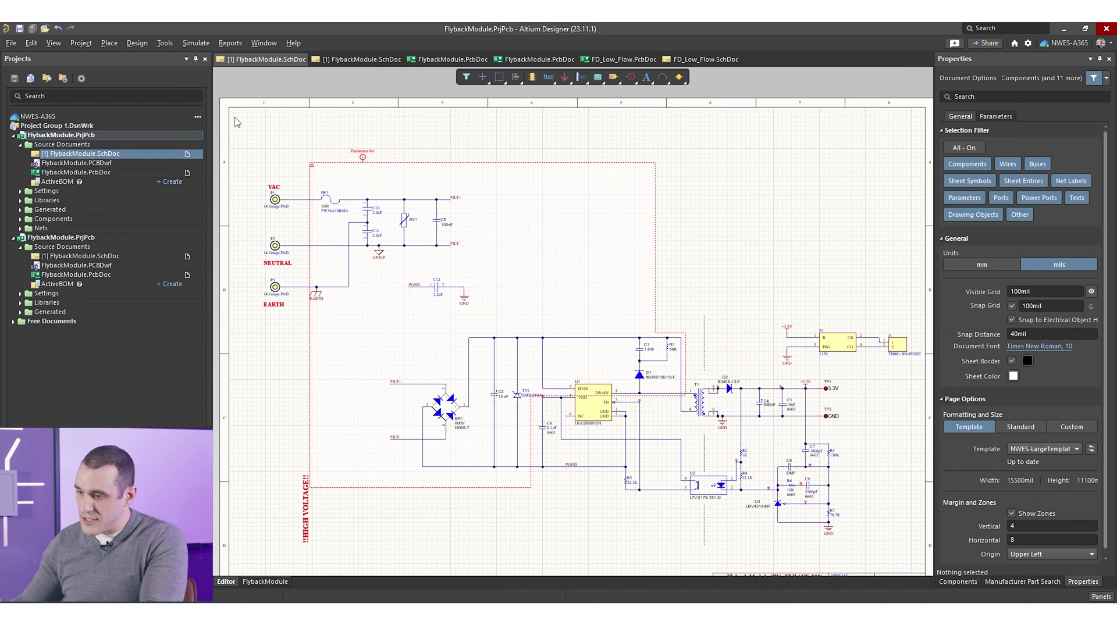
ctrl+scroll(253, 190, up, 2)
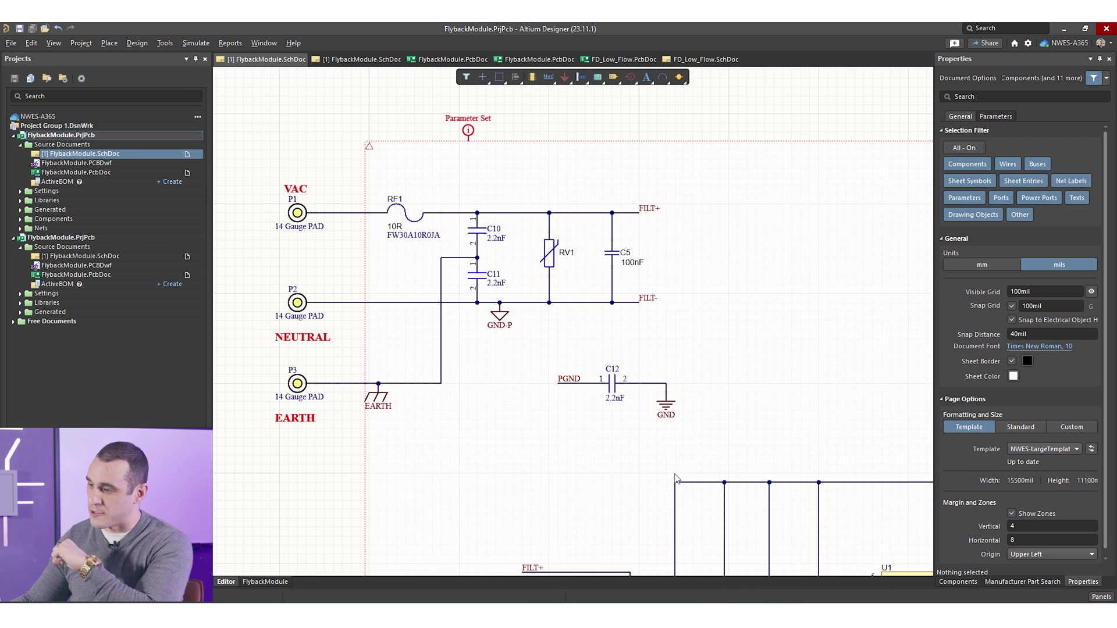
Move to the rectifier area and briefly inspect capacitor C12, then deselect it.
shift+scroll(678, 479, right, 2)
right_drag(549, 495, 525, 348)
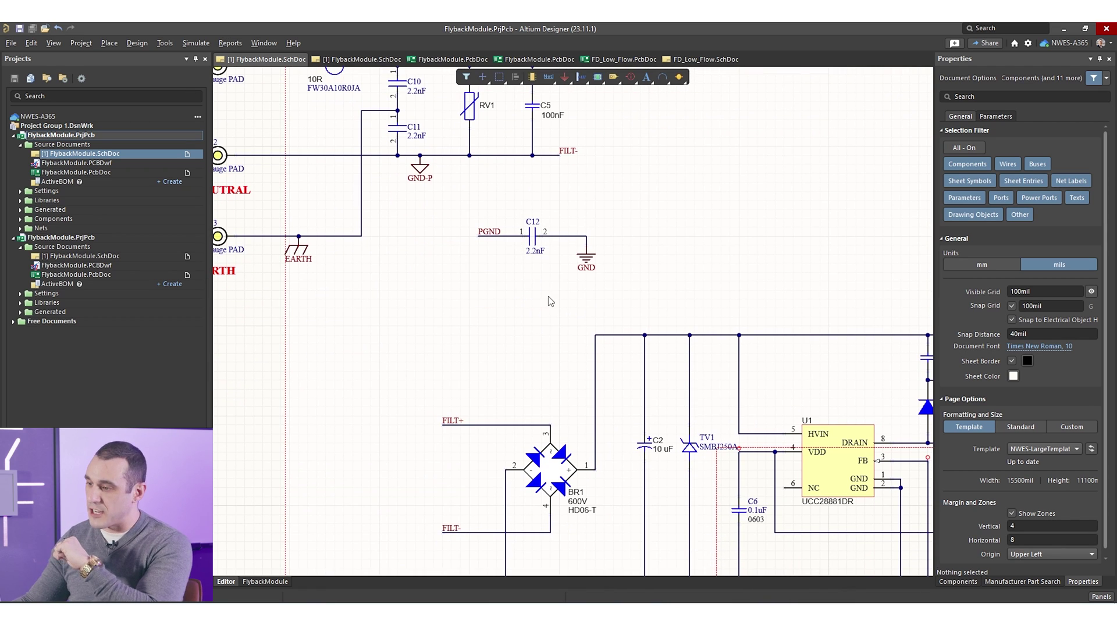
click(536, 244)
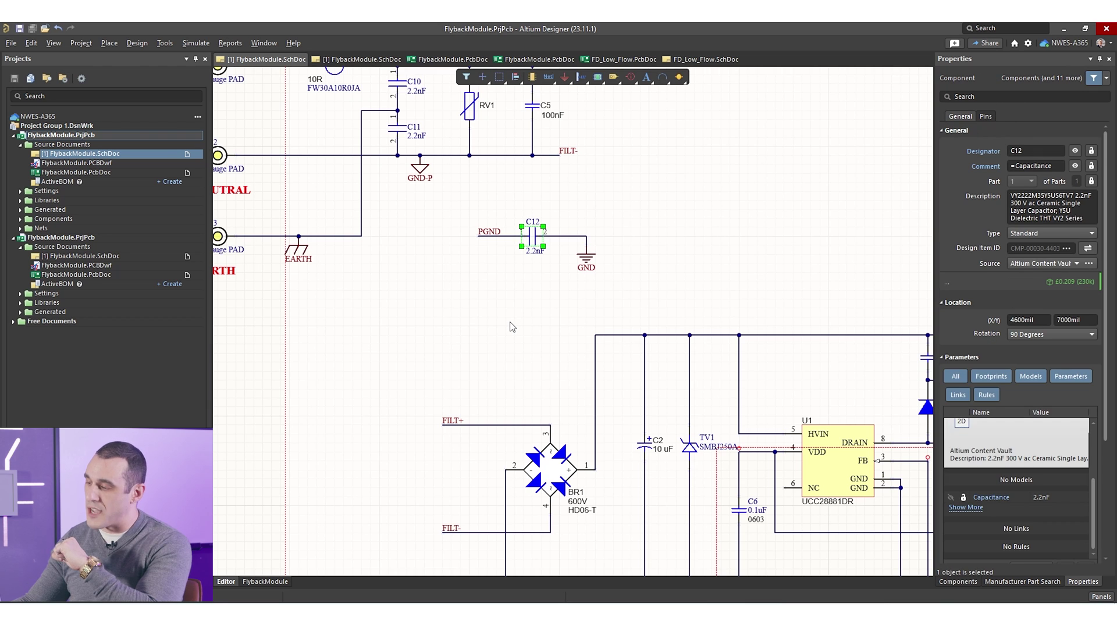
click(512, 327)
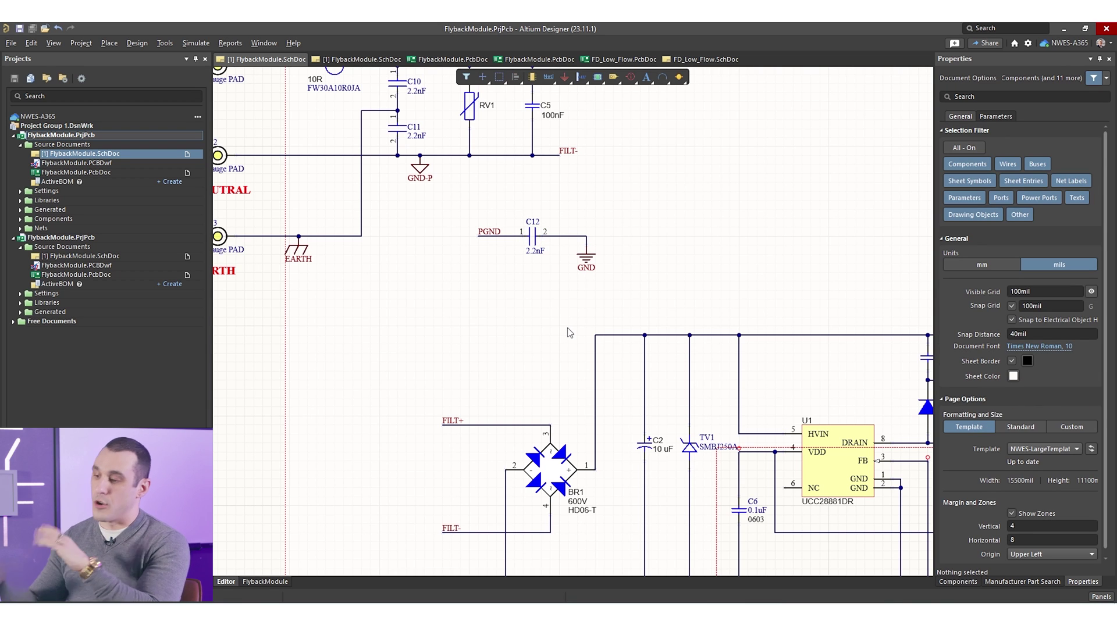
Show the Murata EMI filter F1's properties with its footprint and 3D preview.
right_drag(884, 443, 394, 289)
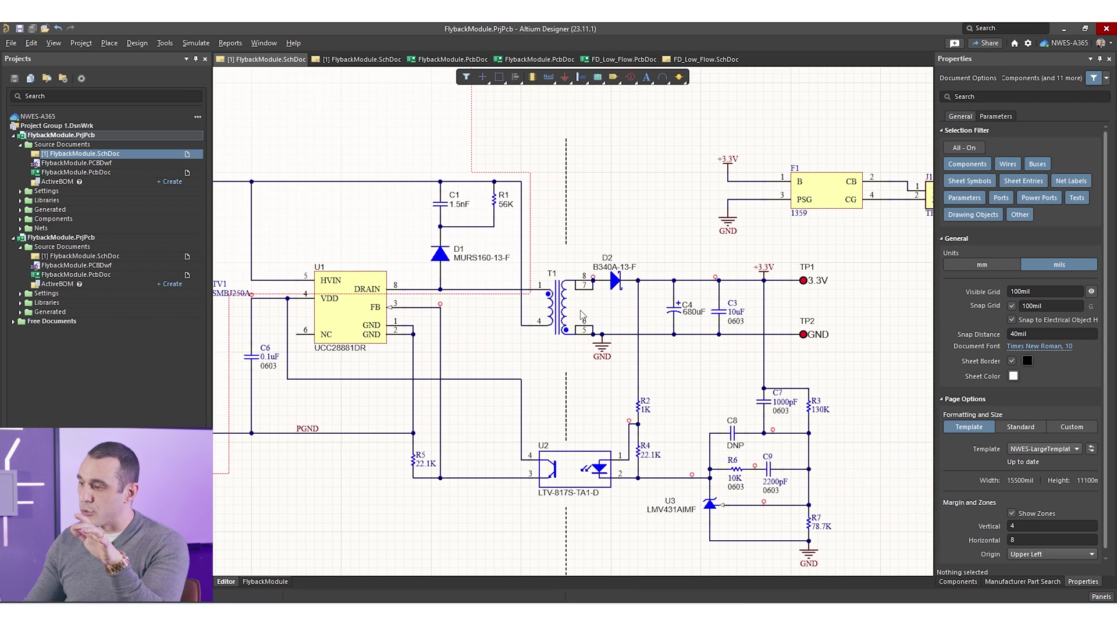
right_drag(795, 405, 483, 383)
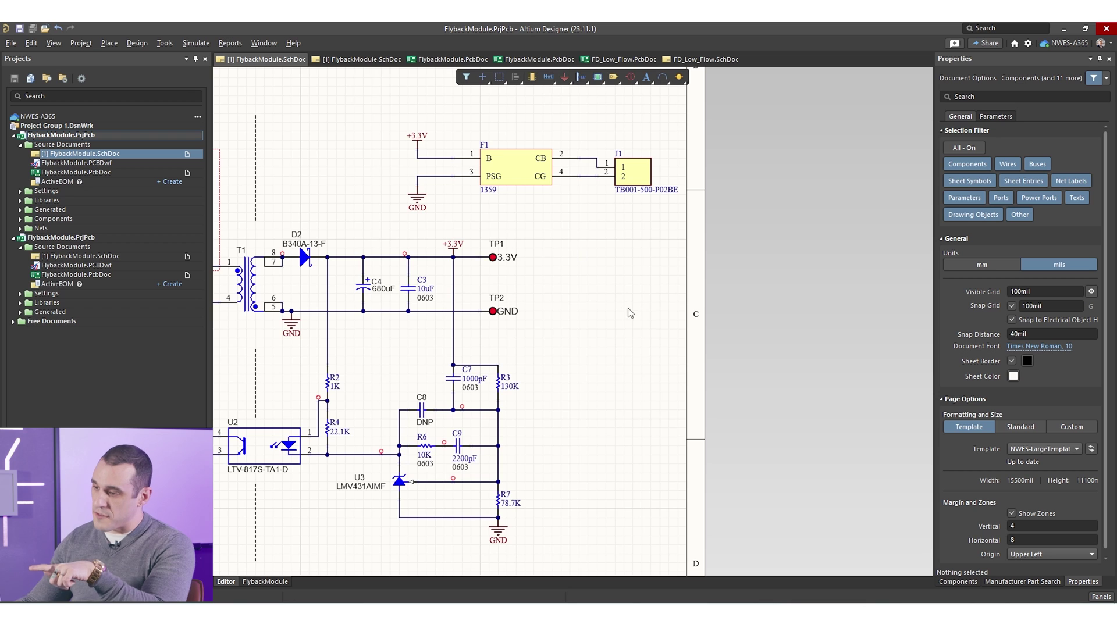
right_drag(528, 240, 529, 316)
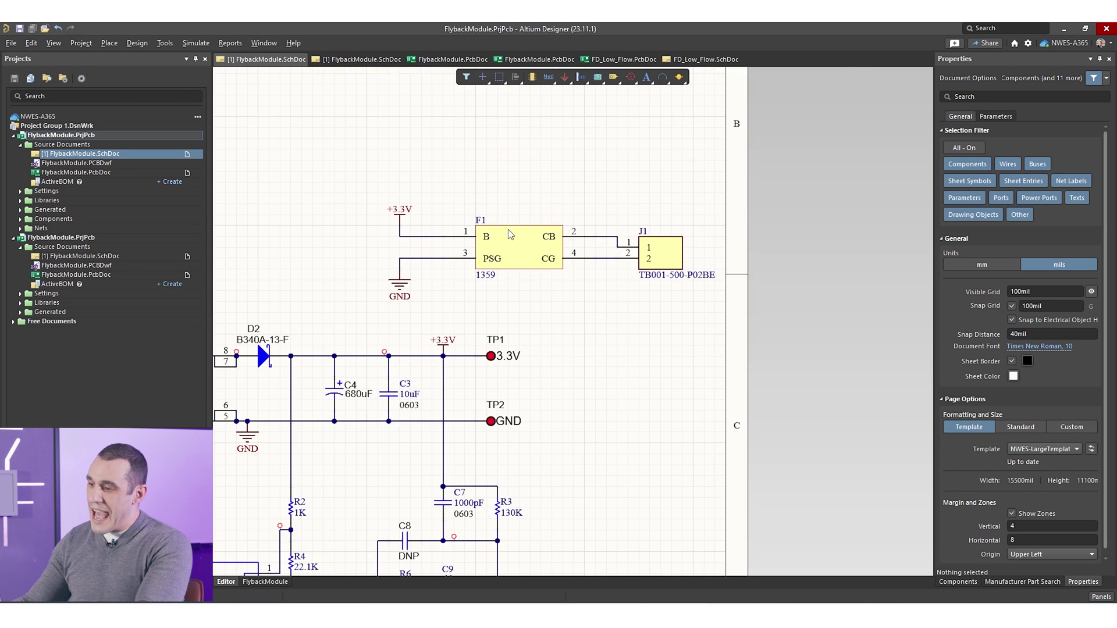
ctrl+scroll(512, 241, up, 2)
click(541, 263)
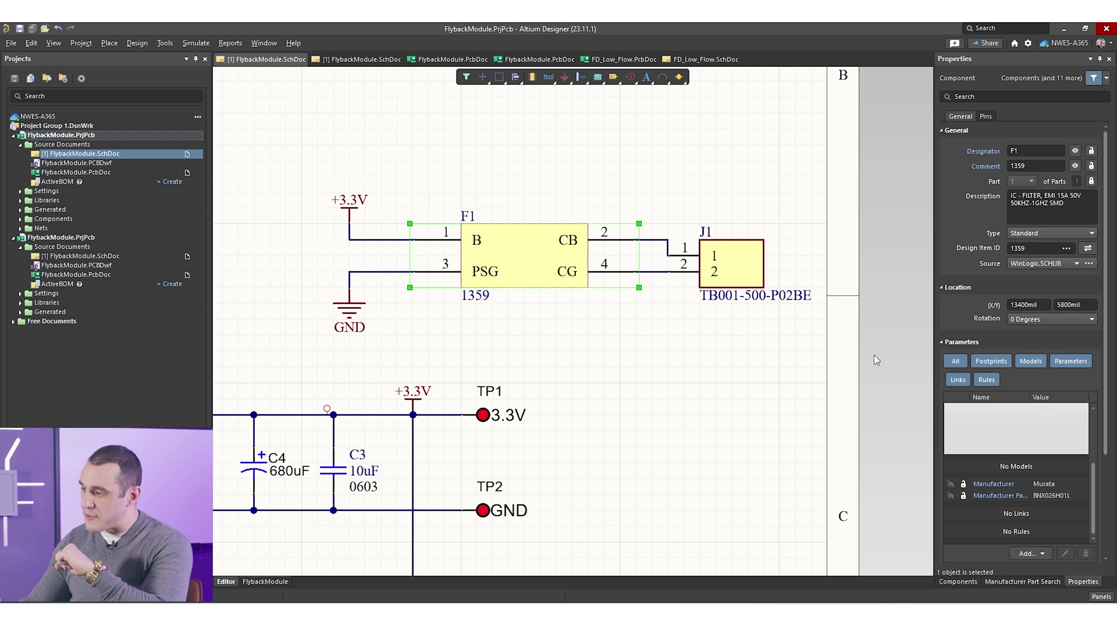
click(1093, 448)
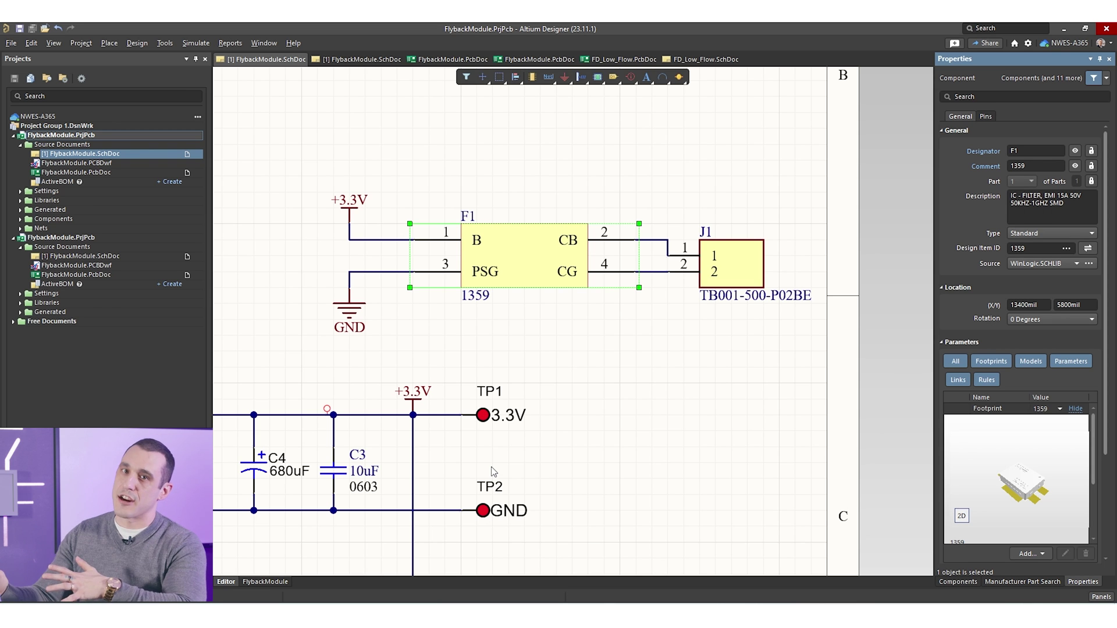
Show the PCB layout in 3D, fit the whole board, and flip it to view the underside.
click(443, 60)
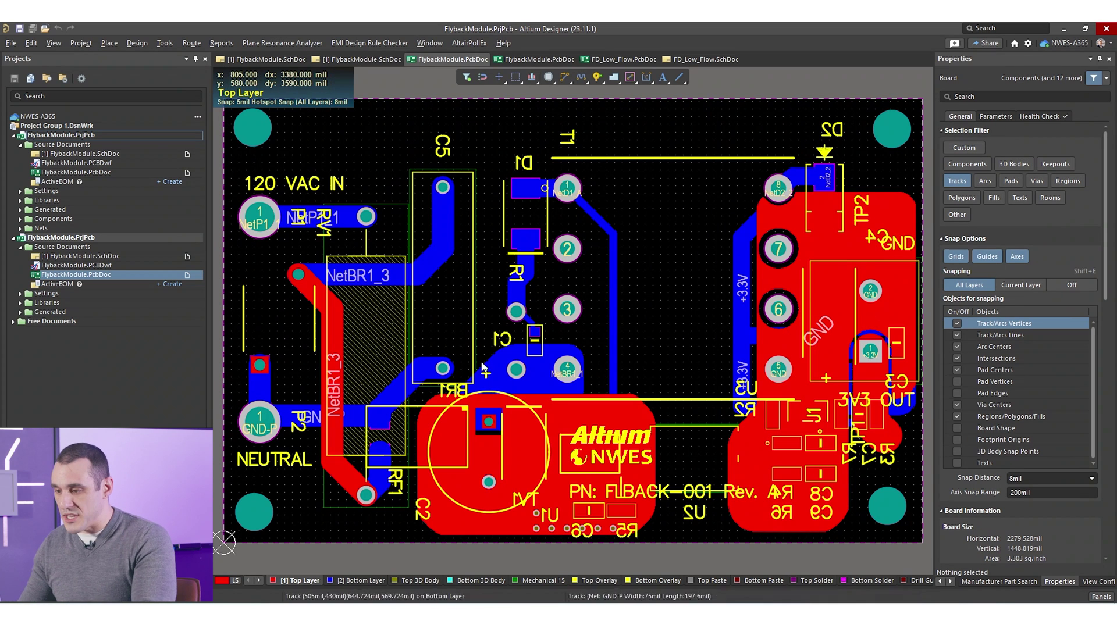
key(3)
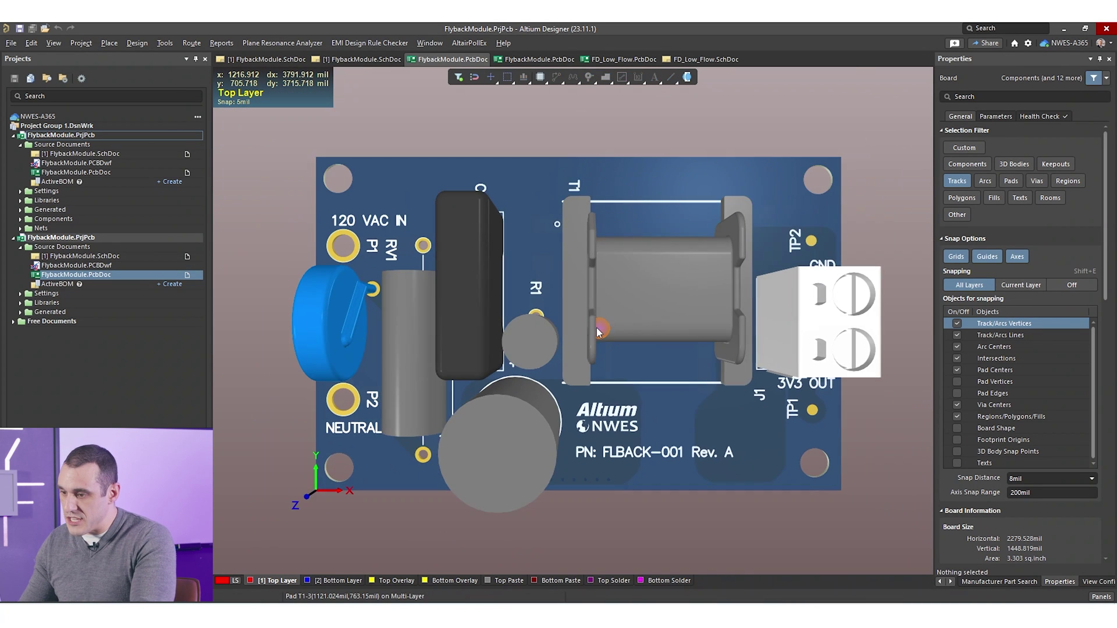
right_drag(537, 354, 662, 360)
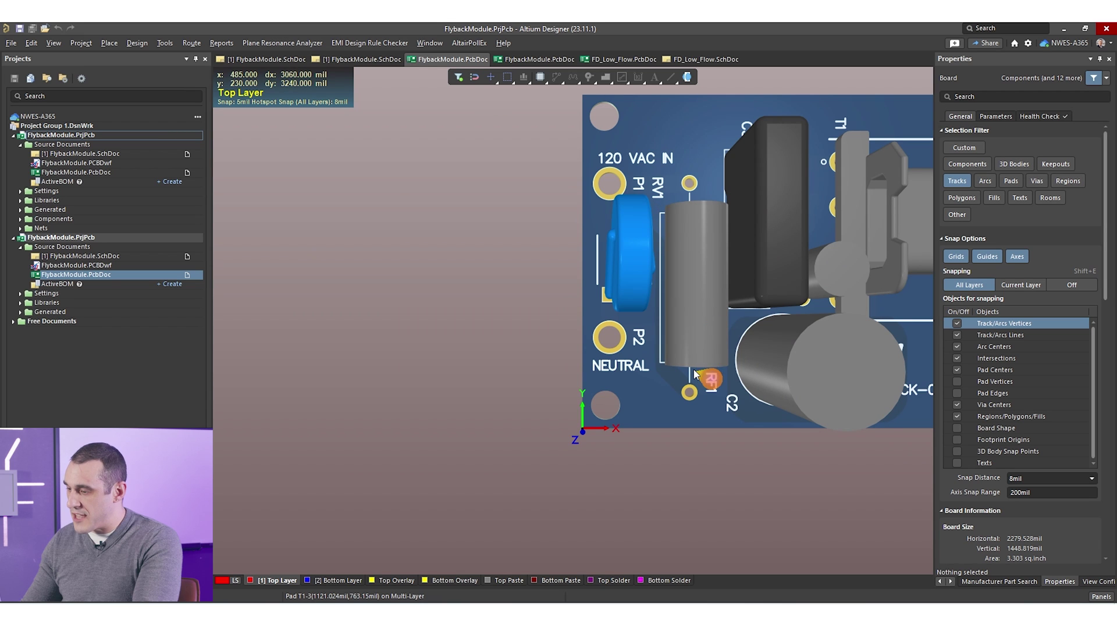
key(ctrl+Page_Down)
right_drag(757, 355, 597, 361)
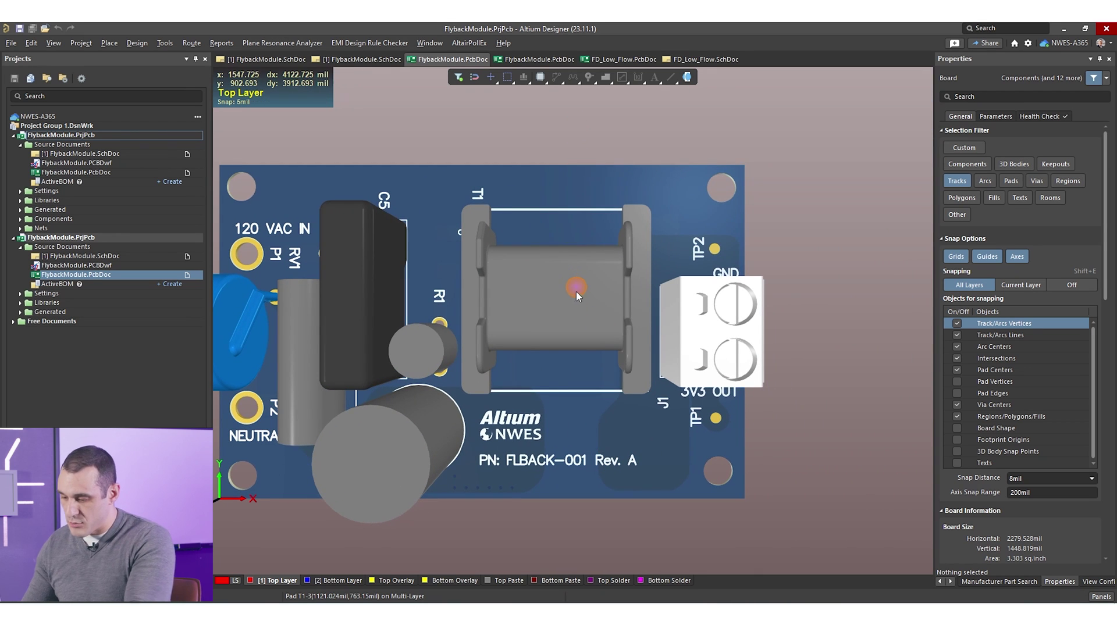
key(v)
key(b)
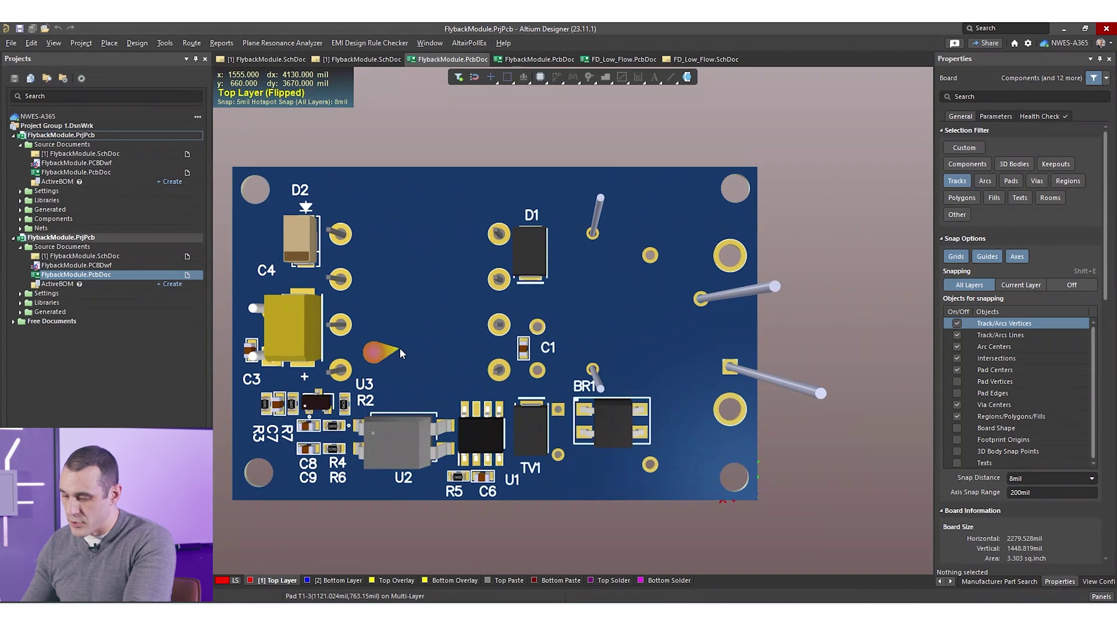
Flip the board back to its top side, then show the Rev B PcbDoc in 3D.
key(v)
key(b)
click(538, 59)
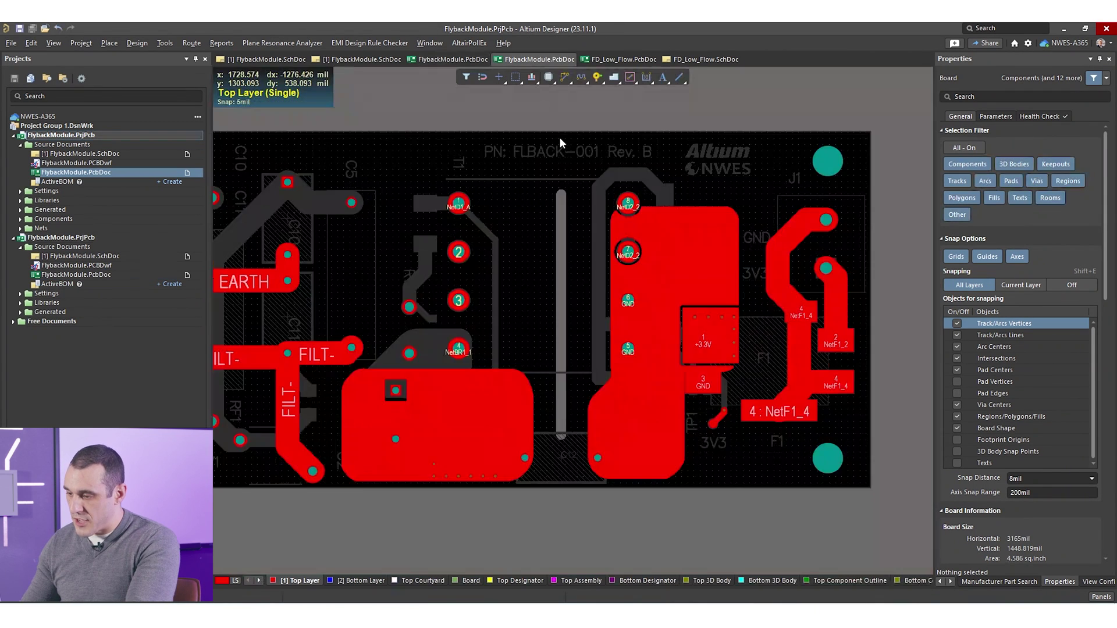
ctrl+scroll(560, 138, down, 3)
ctrl+scroll(611, 246, down, 1)
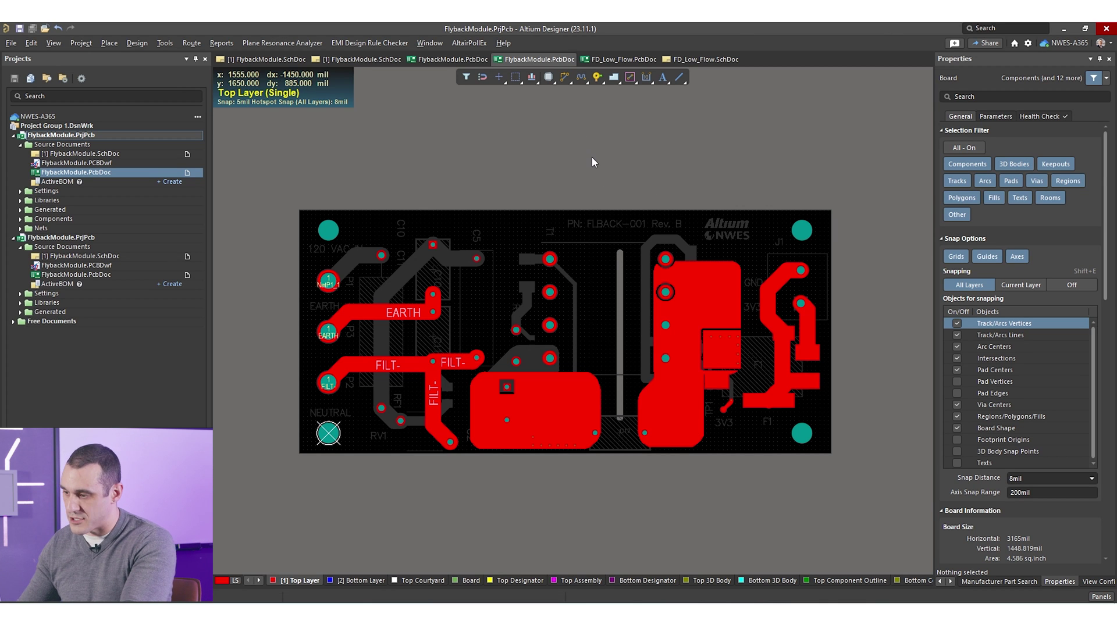
key(3)
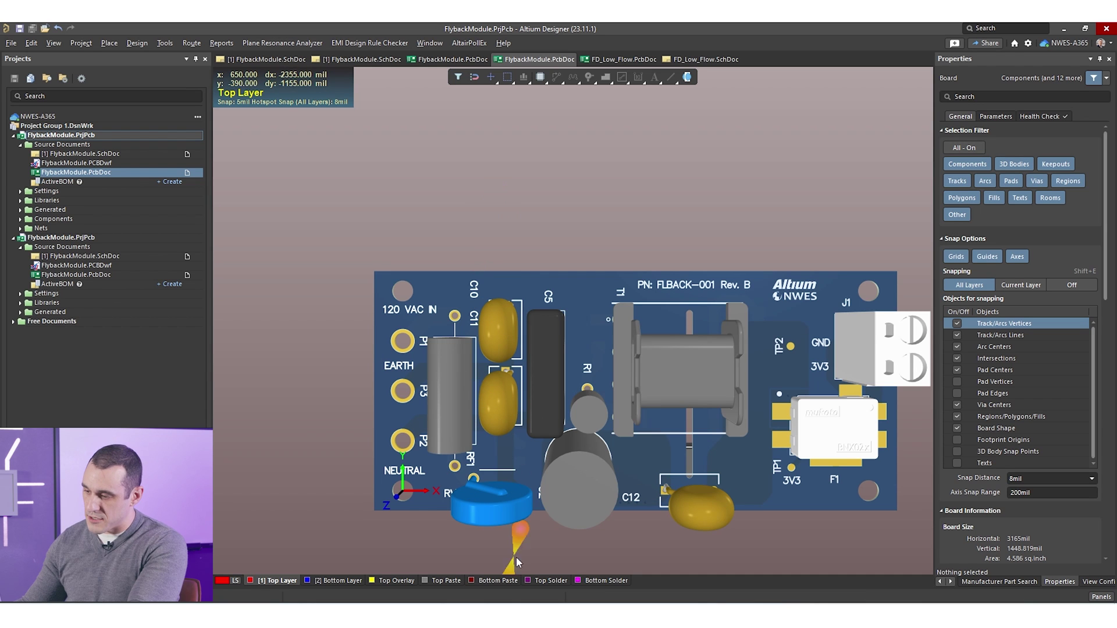
Zoom in on Murata filter F1 and connector J1 on the Rev B board.
right_drag(623, 478, 527, 361)
ctrl+scroll(621, 477, up, 3)
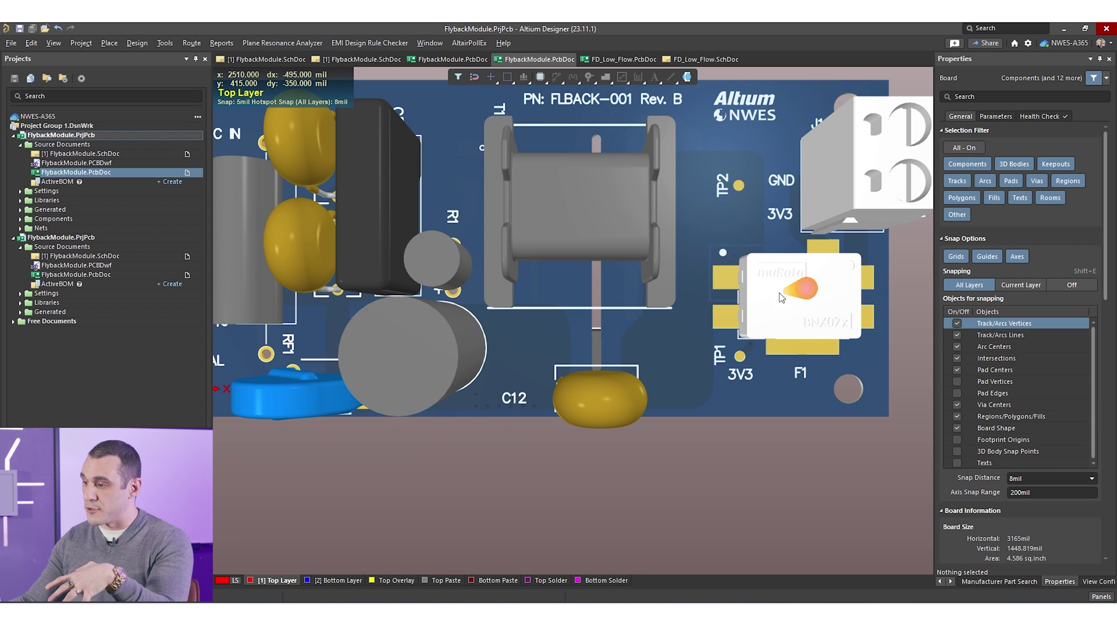
right_drag(805, 293, 574, 357)
ctrl+scroll(570, 355, up, 1)
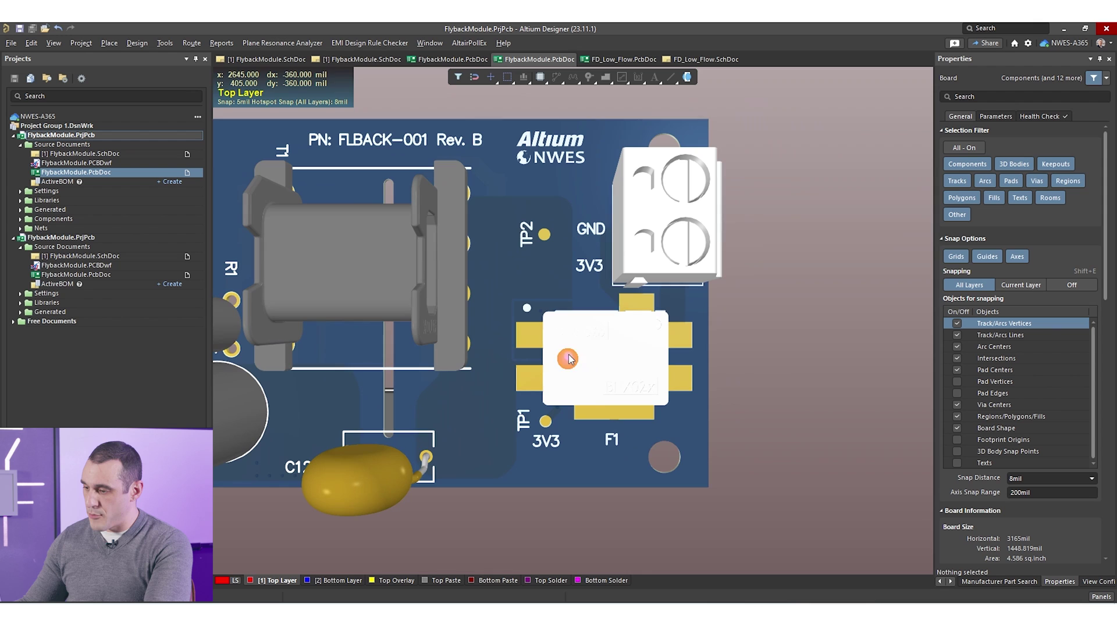
ctrl+scroll(629, 384, up, 1)
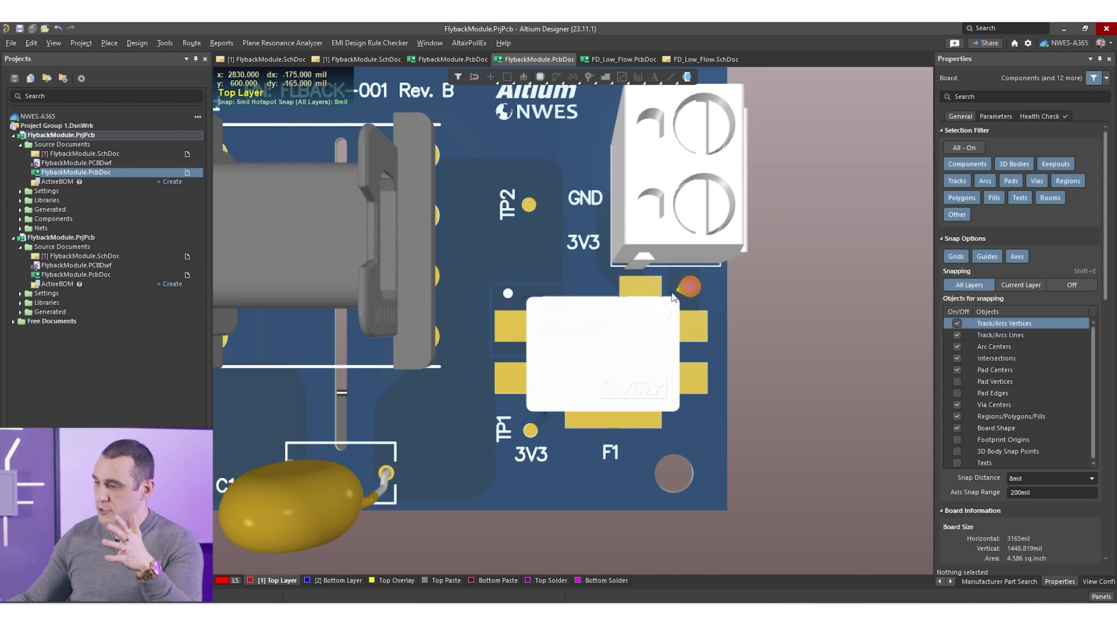
right_drag(717, 120, 548, 177)
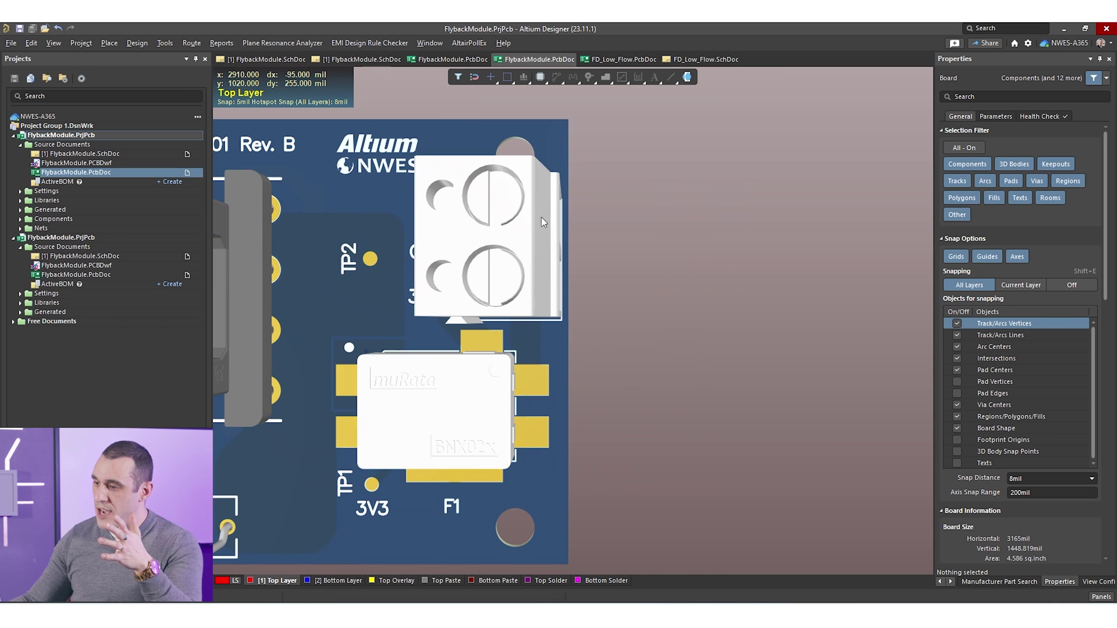
right_drag(528, 272, 643, 249)
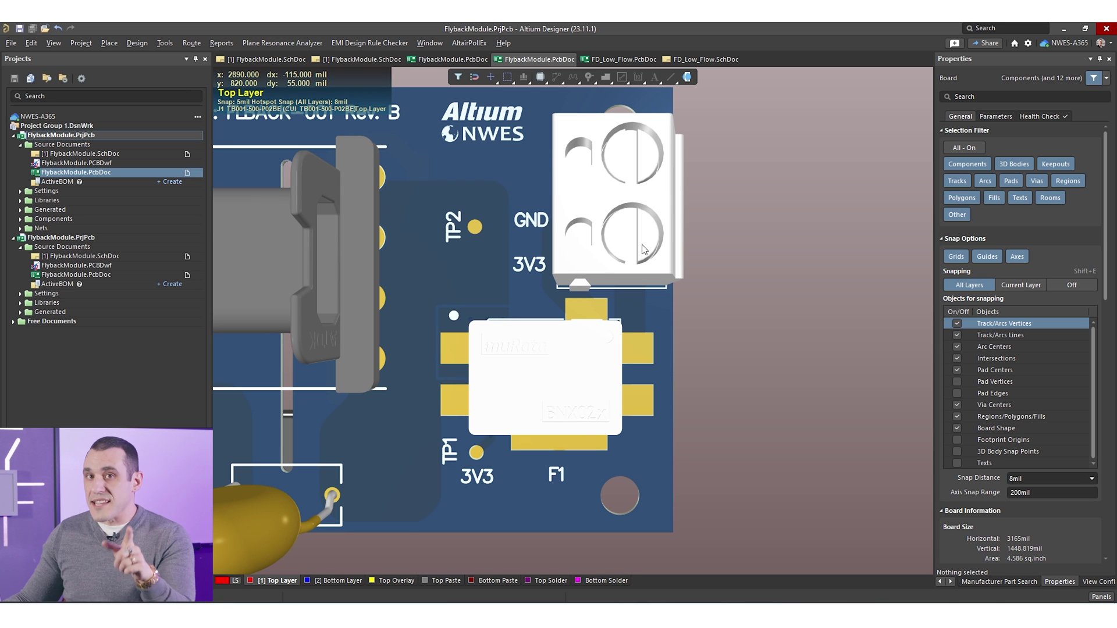
Pan and zoom around transformer T1 and capacitor C12 on the board's top side.
scroll(515, 379, left, 5)
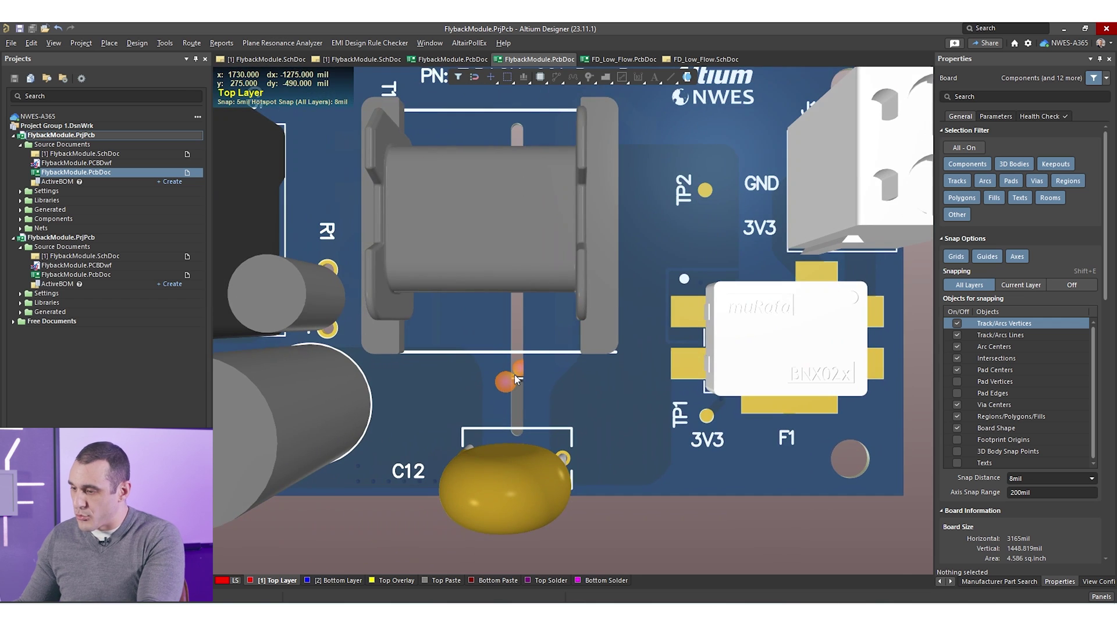
scroll(515, 384, up, 3)
scroll(516, 399, down, 3)
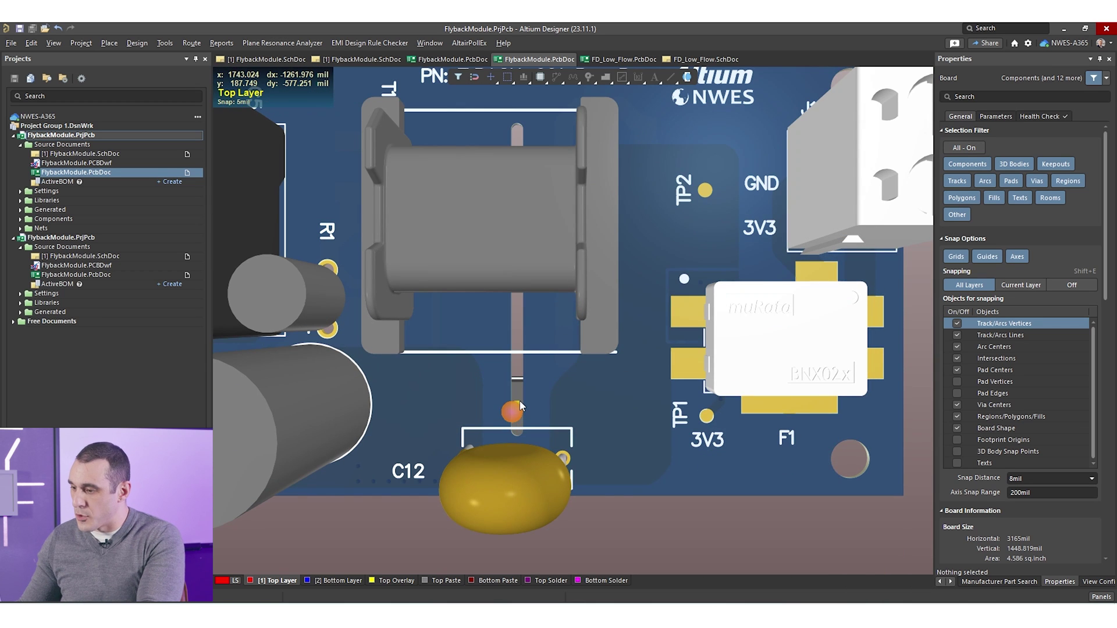
scroll(519, 406, left, 1)
scroll(575, 376, up, 1)
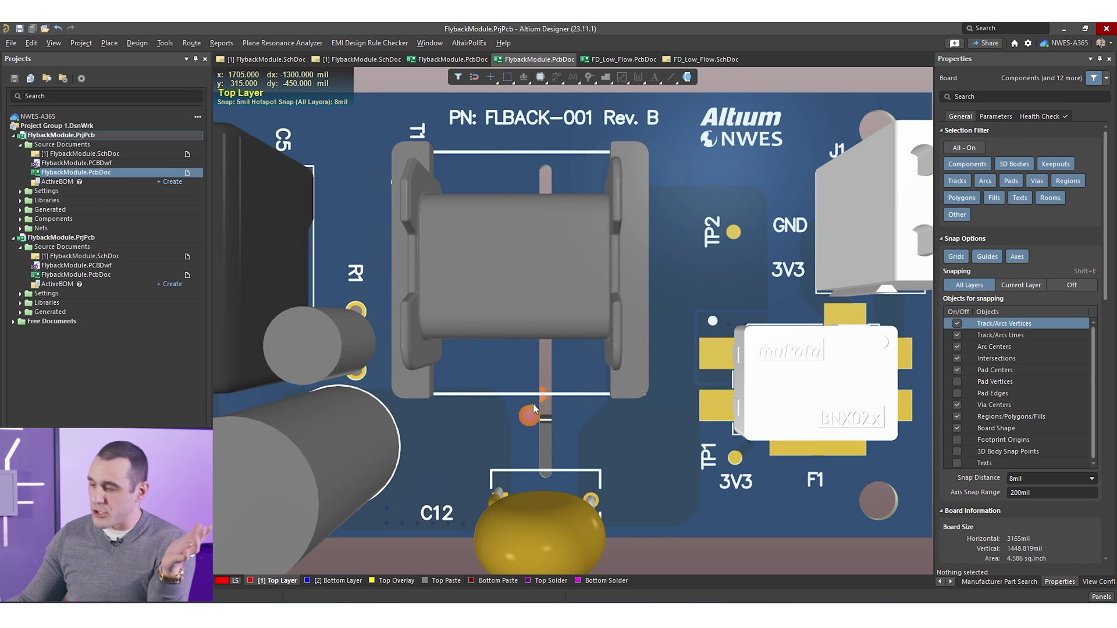
scroll(533, 404, down, 2)
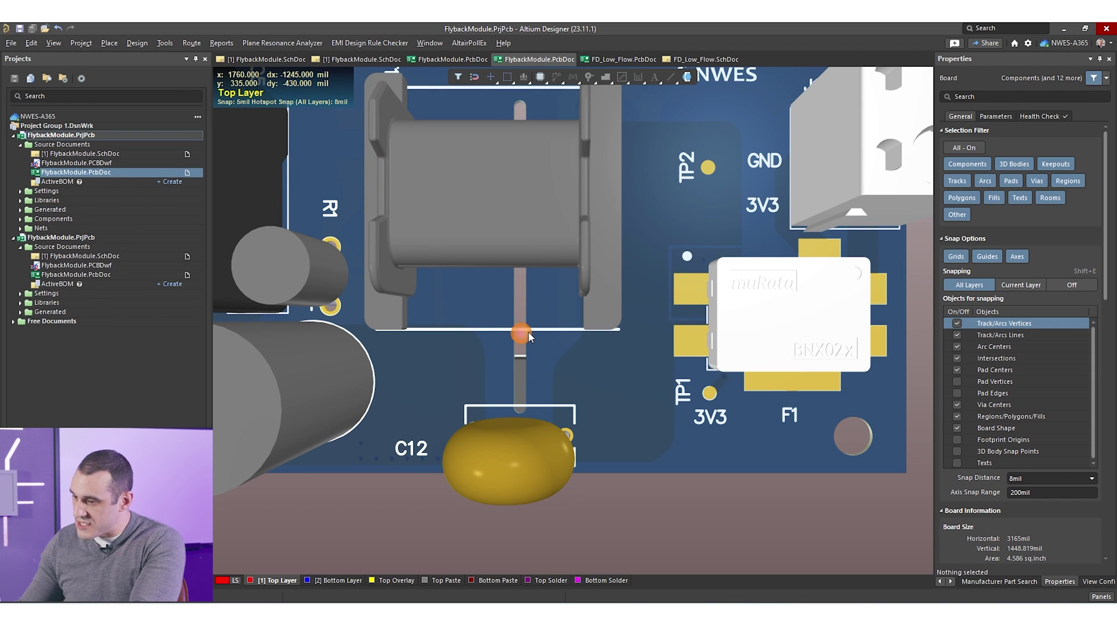
right_drag(516, 338, 524, 359)
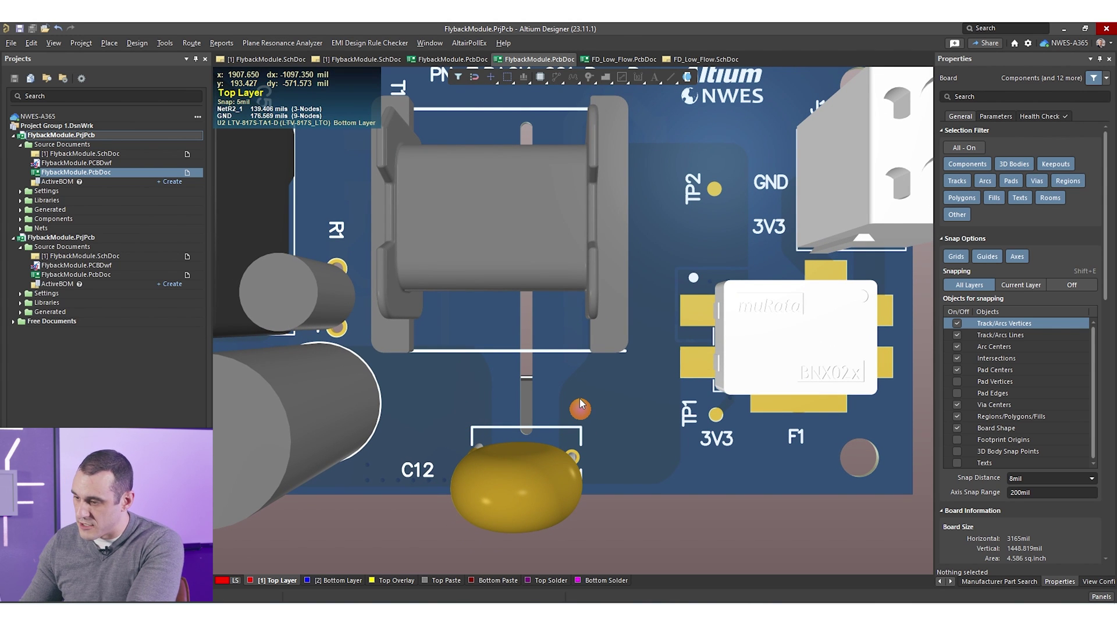
Flip the board to its underside and zoom in on optocoupler U2 (LTV-817S).
key(v)
key(b)
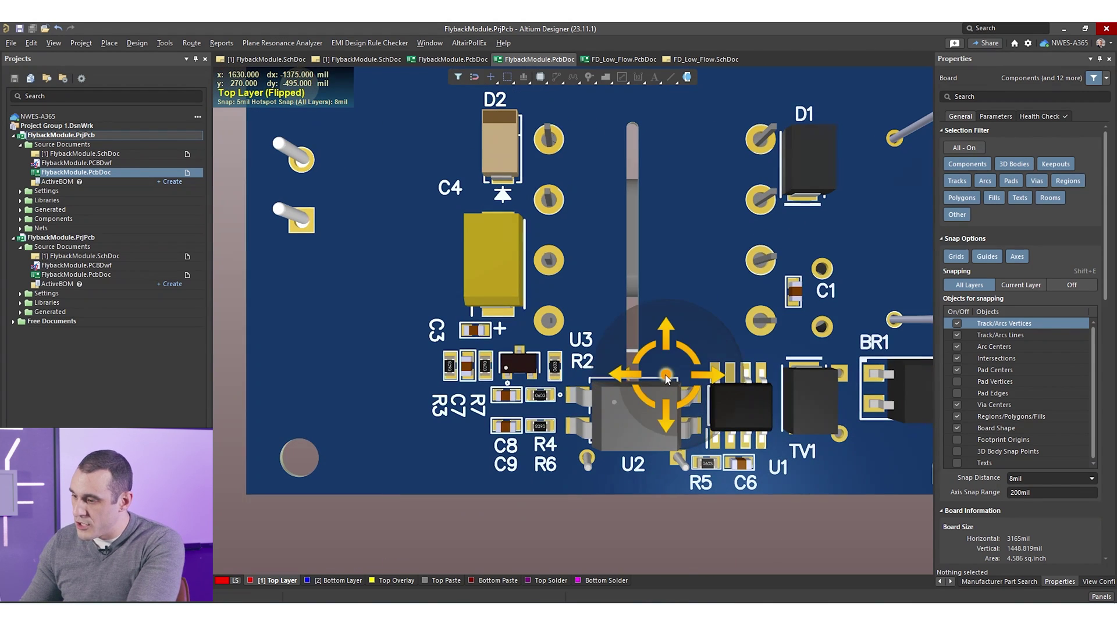
right_drag(666, 378, 548, 379)
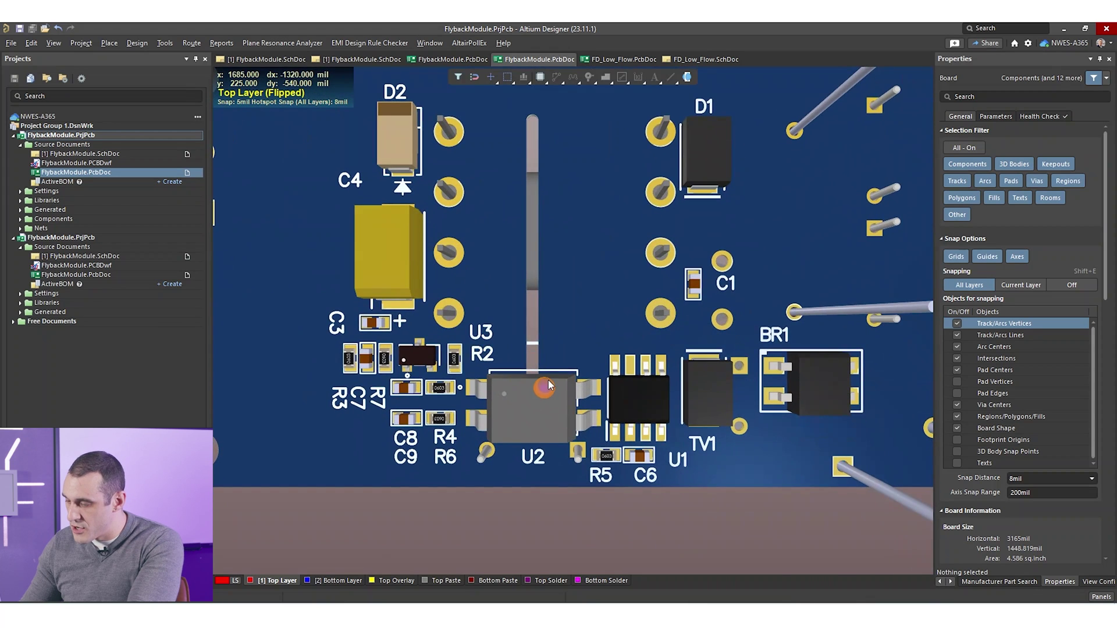
scroll(548, 380, up, 2)
scroll(548, 379, down, 2)
ctrl+scroll(549, 383, up, 3)
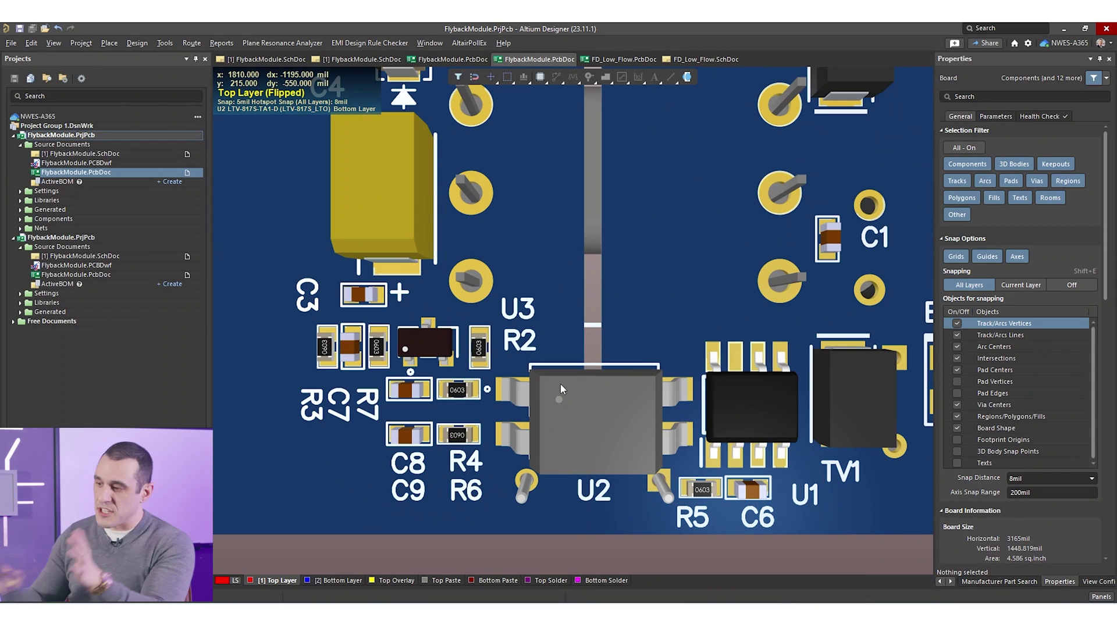